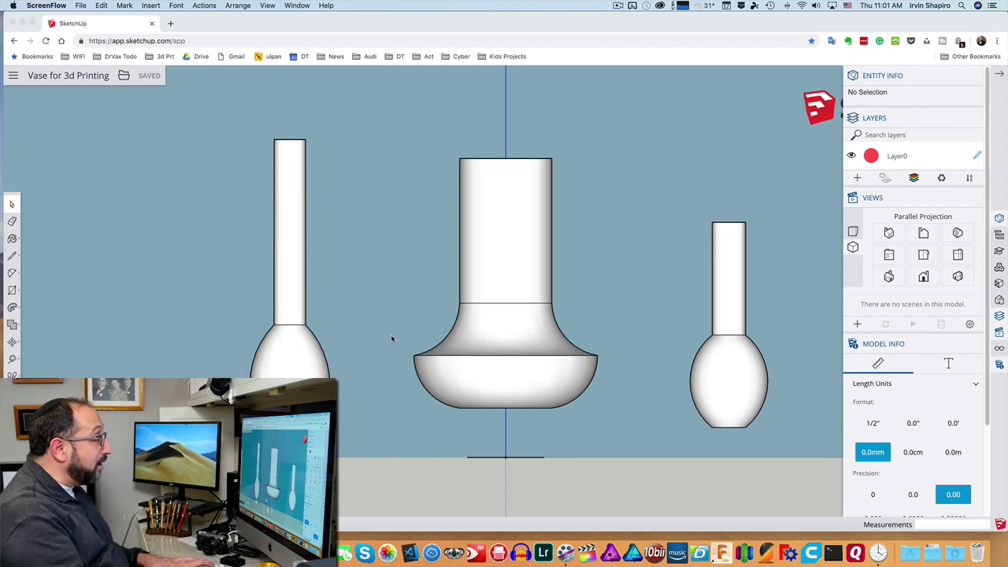
Undo the Follow Me sweep to restore the flat profile, then switch to Iso view
click(602, 326)
key(super+z)
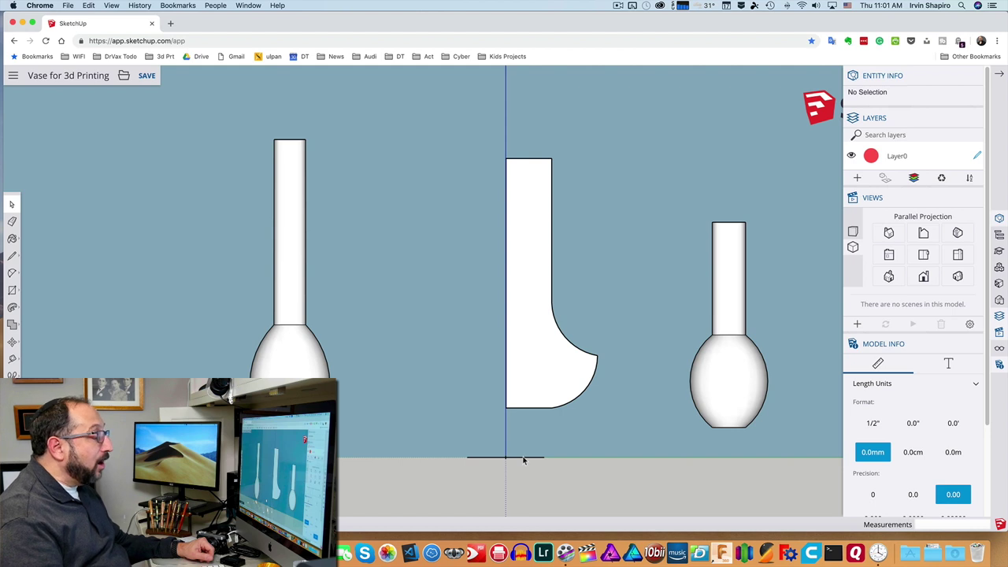
click(890, 234)
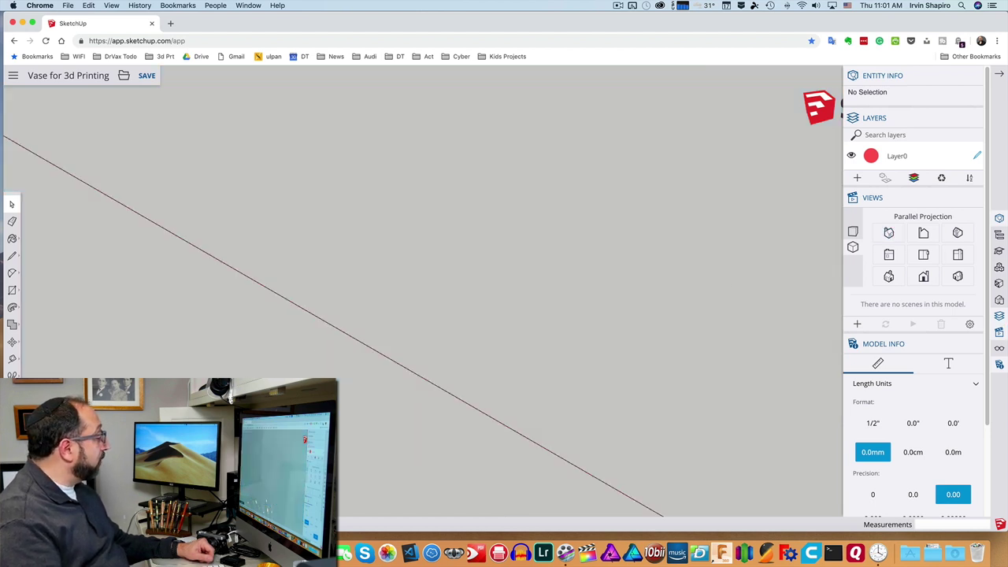
Frame the middle vase's profile face and circular base path in the centre of the canvas
click(12, 342)
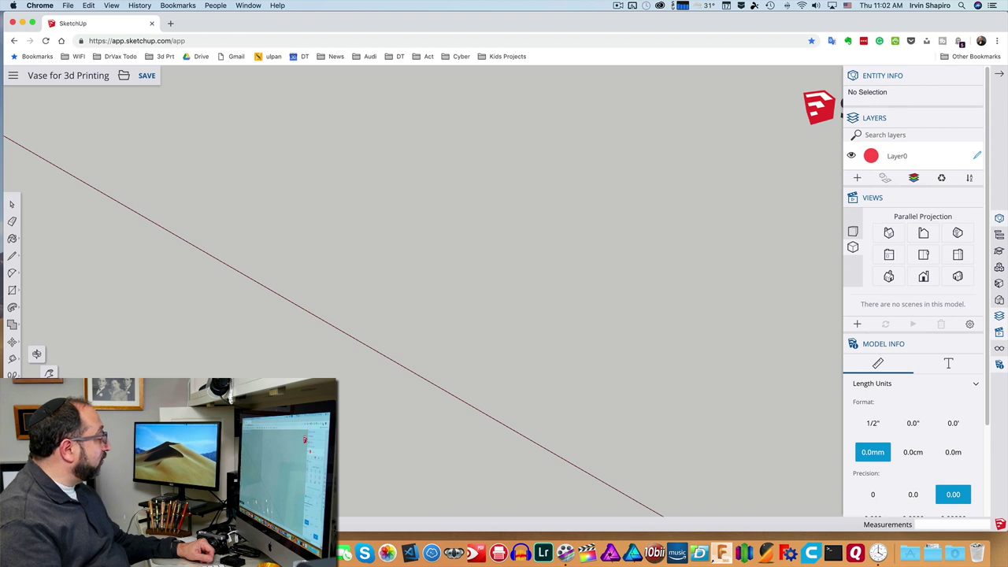
click(36, 354)
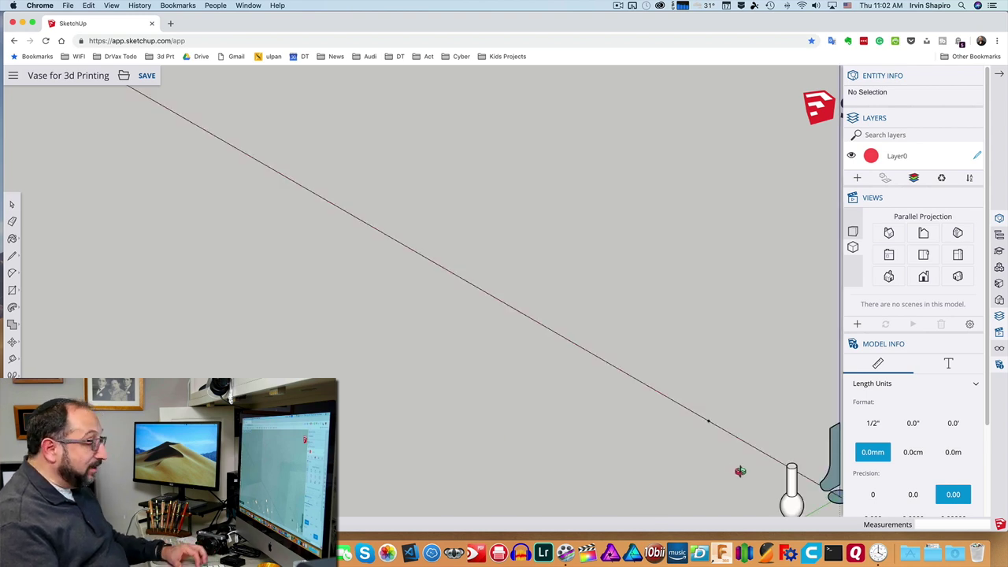
scroll(740, 472, down, 2)
drag(741, 472, 324, 319)
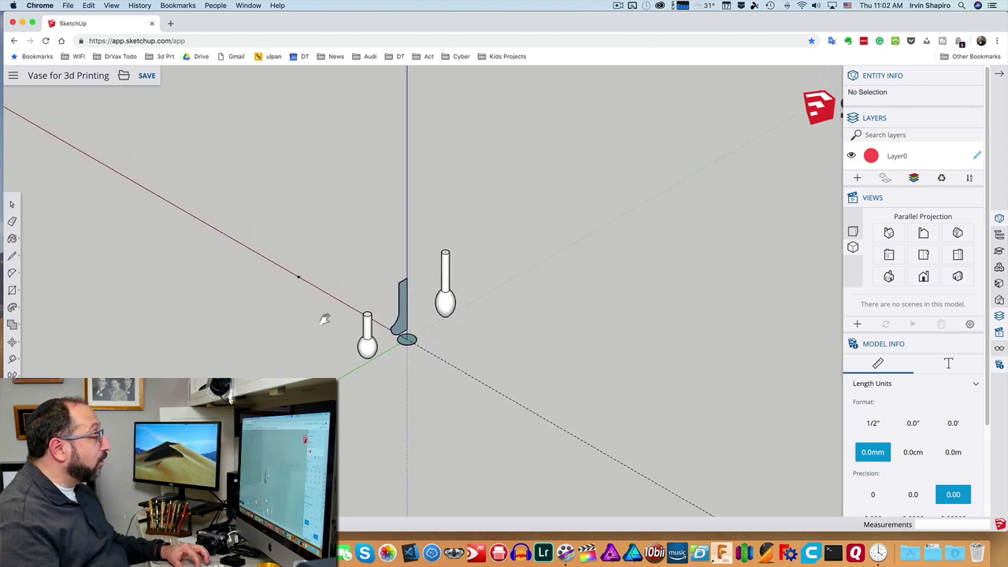
scroll(324, 319, down, 2)
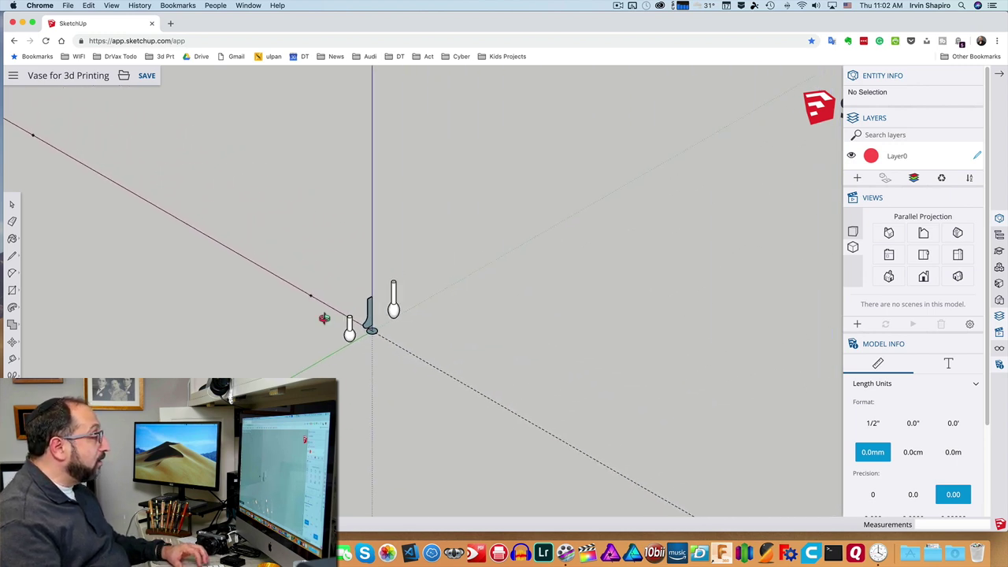
scroll(324, 317, up, 4)
scroll(323, 317, up, 3)
scroll(322, 317, down, 1)
scroll(324, 318, up, 1)
shift+middle_drag(546, 314, 393, 304)
scroll(394, 304, up, 2)
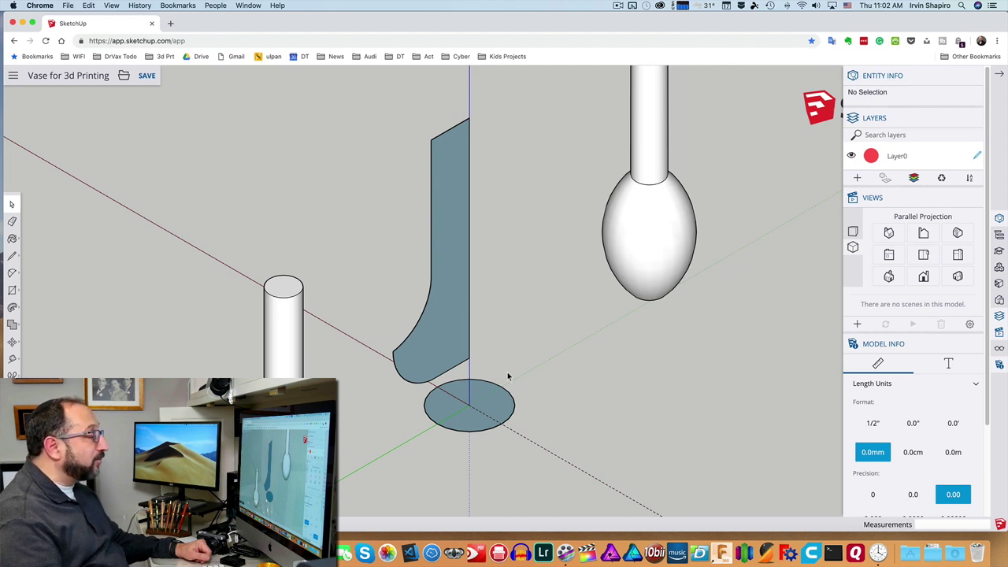
Sweep the profile face around the circle path with Follow Me to form the vase
click(511, 400)
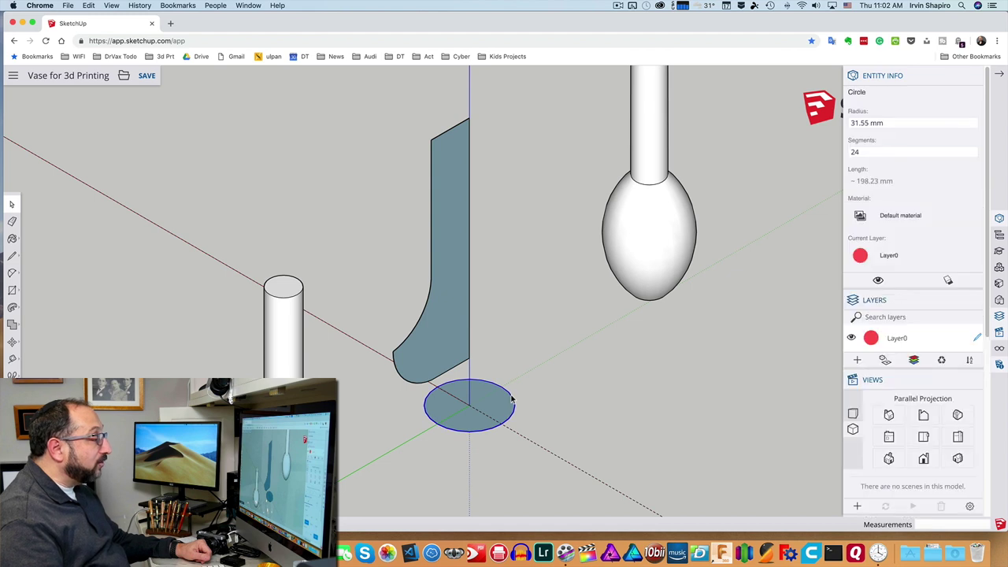
click(12, 308)
click(43, 308)
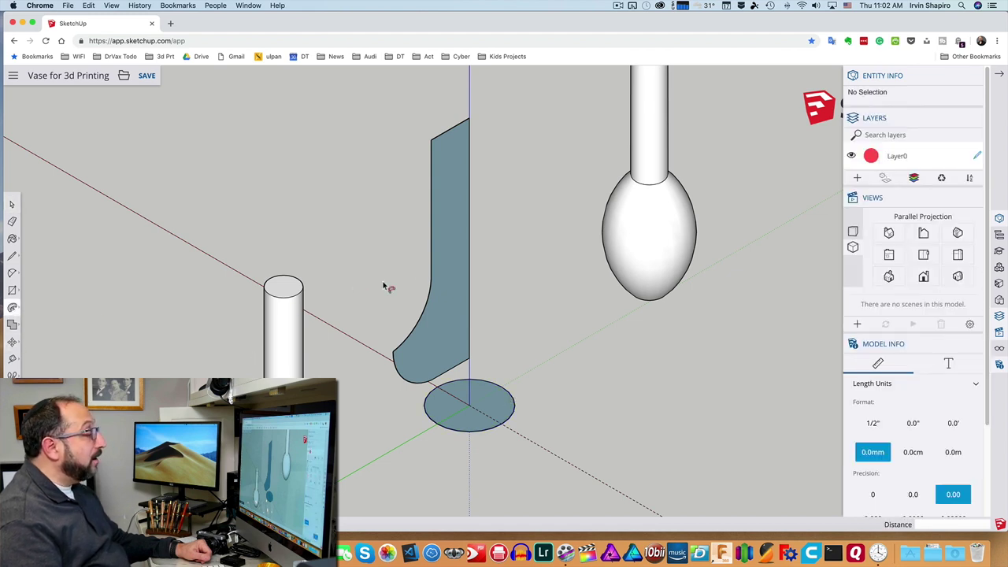
click(443, 277)
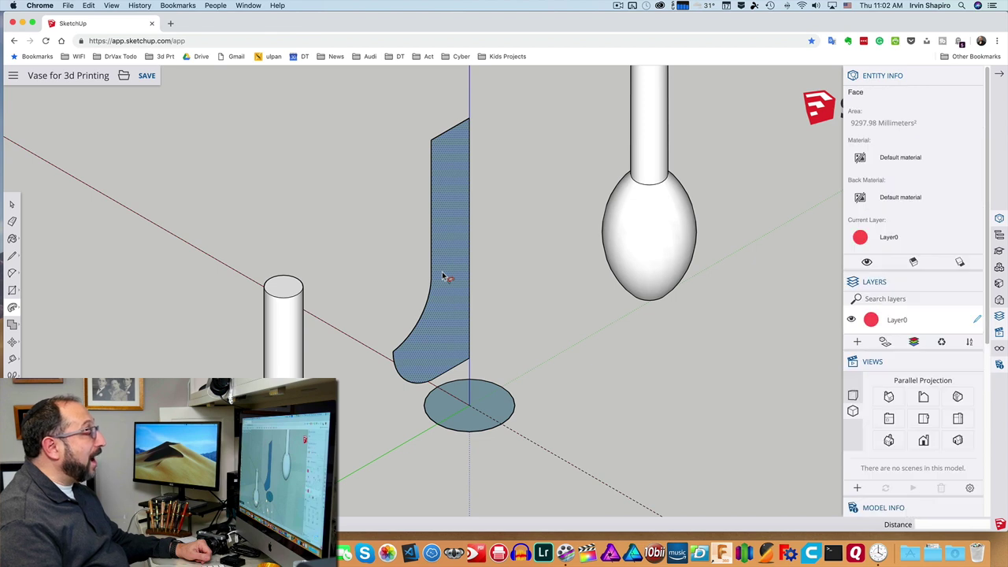
click(444, 278)
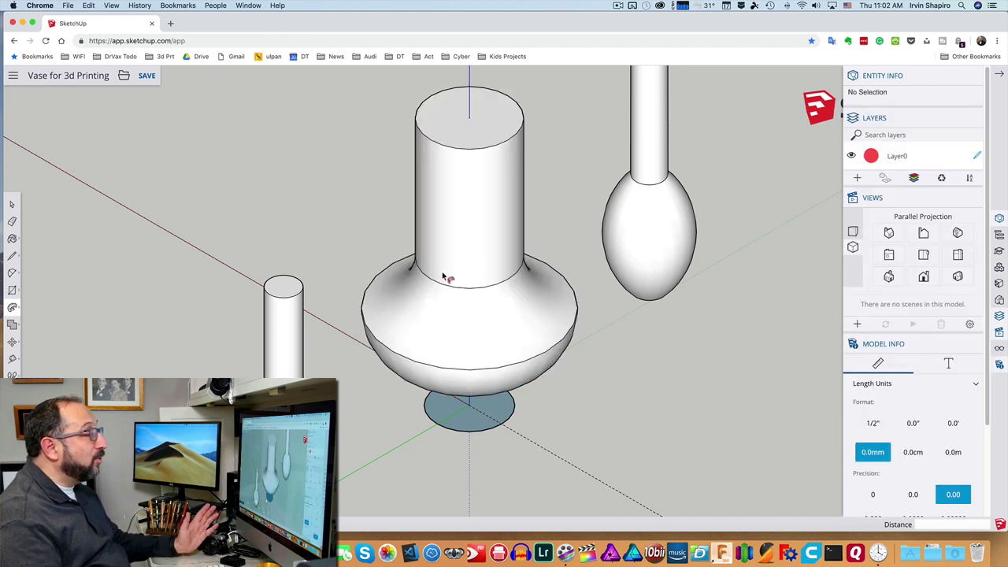
Check the vases from Iso, Front and another angled standard view
click(889, 232)
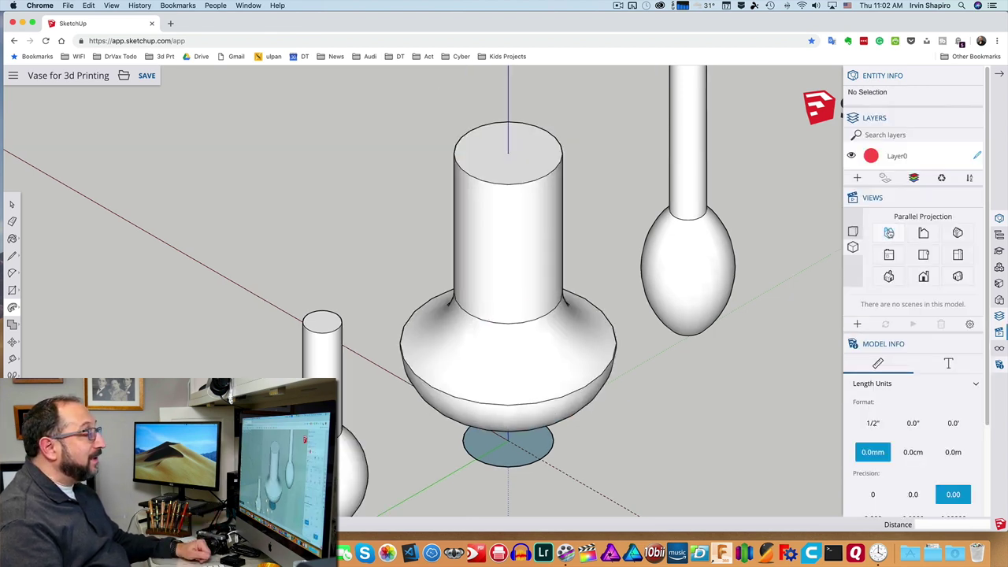
click(924, 234)
click(957, 233)
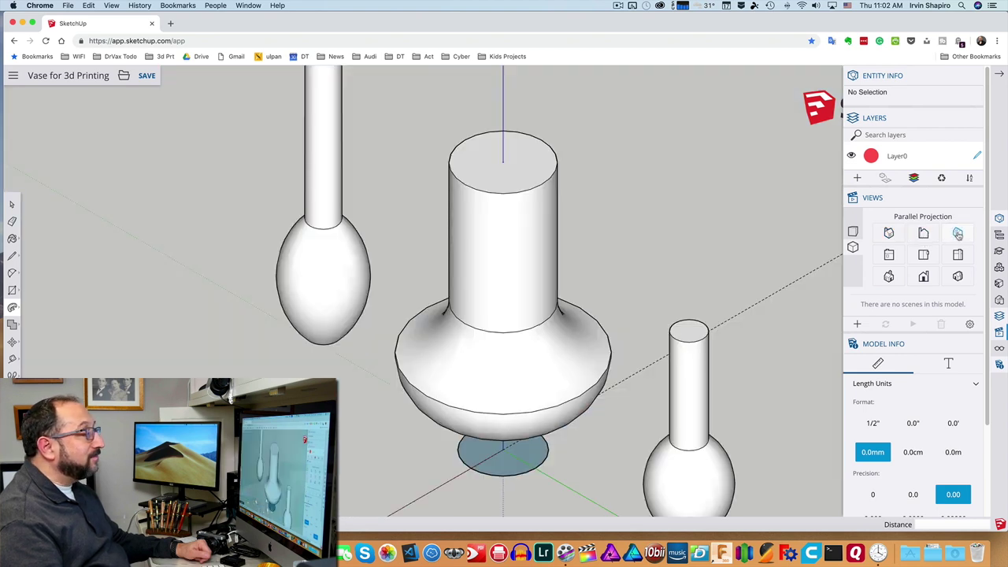
Switch to a flat elevation view of the vases
click(889, 254)
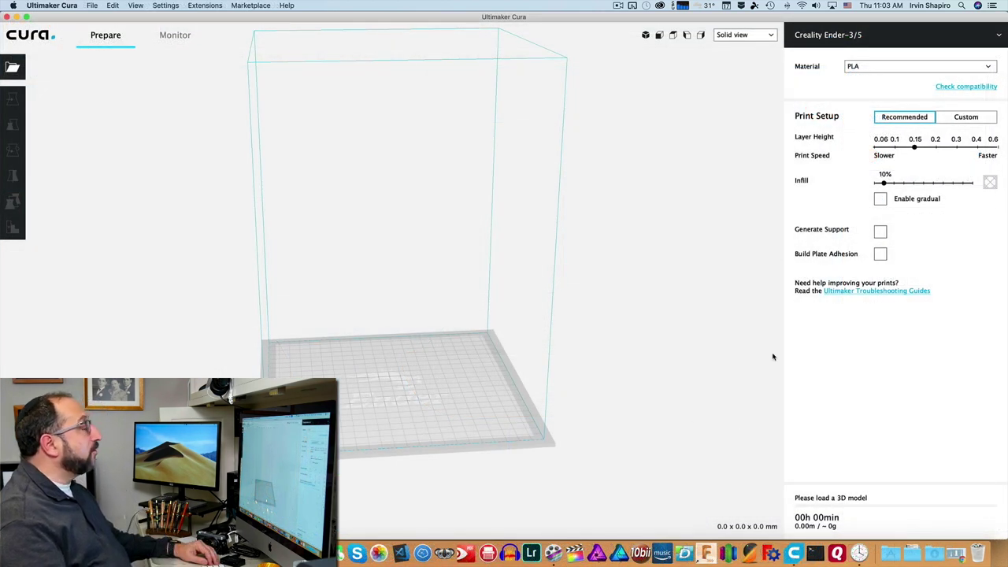
click(997, 35)
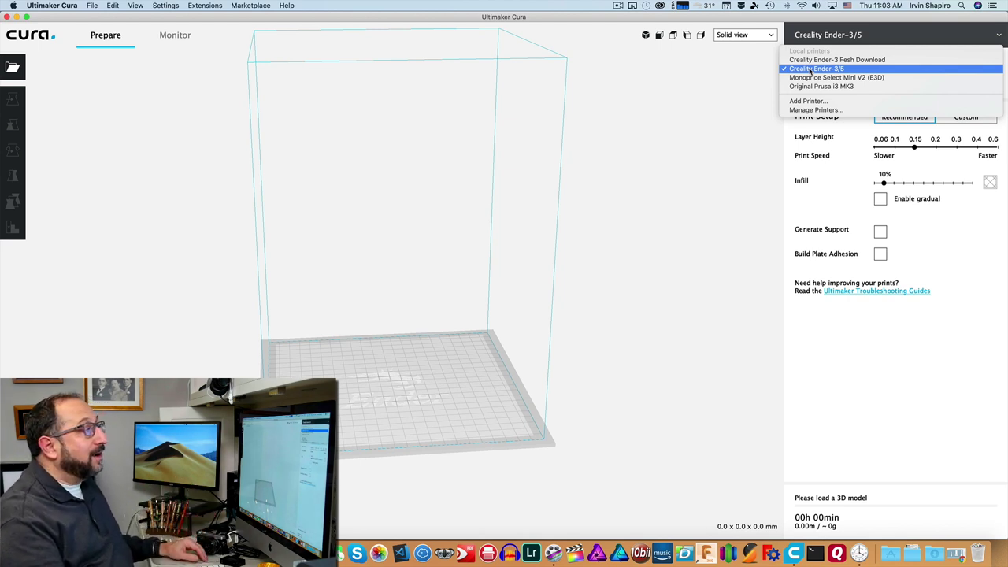
click(824, 111)
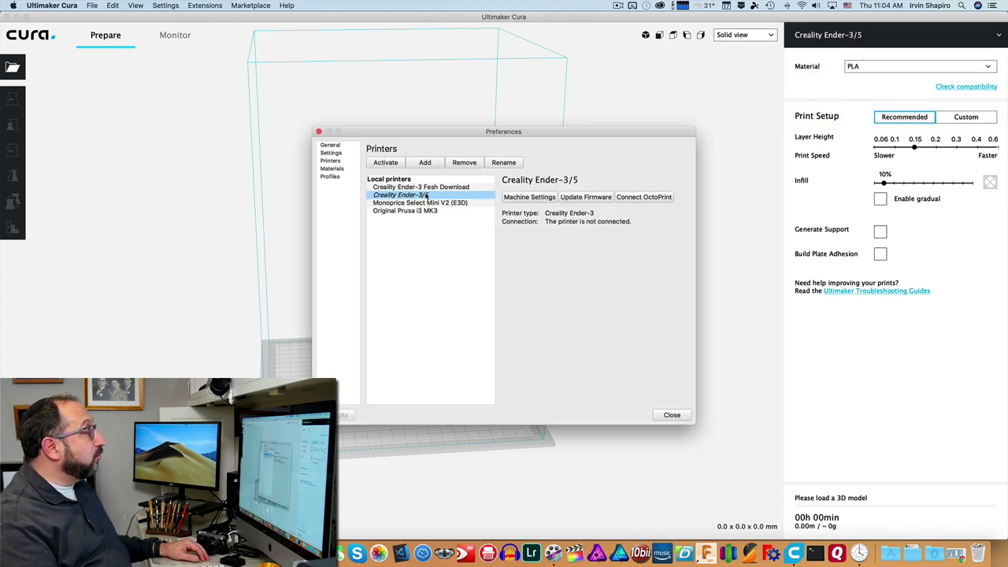
click(538, 198)
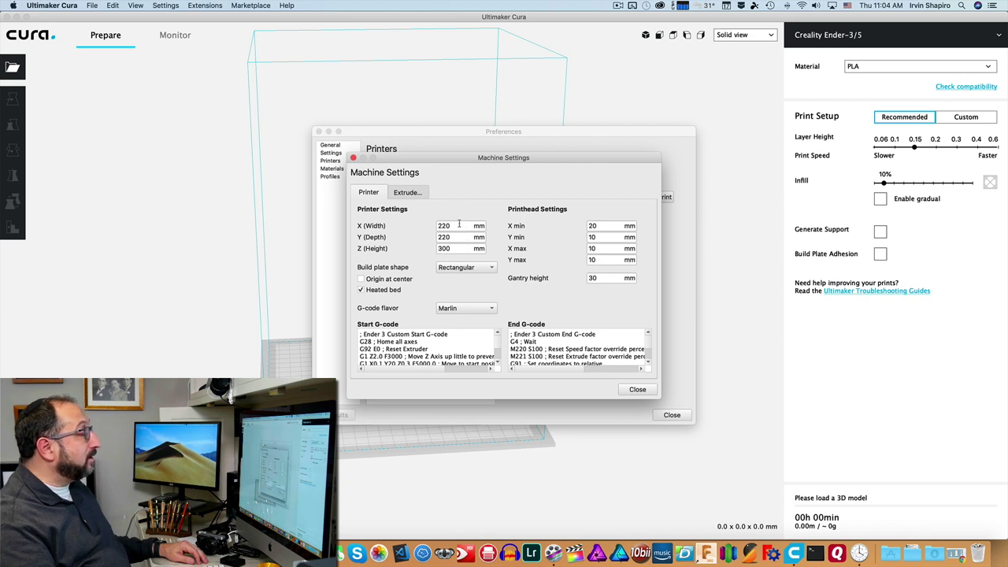
click(353, 158)
click(318, 131)
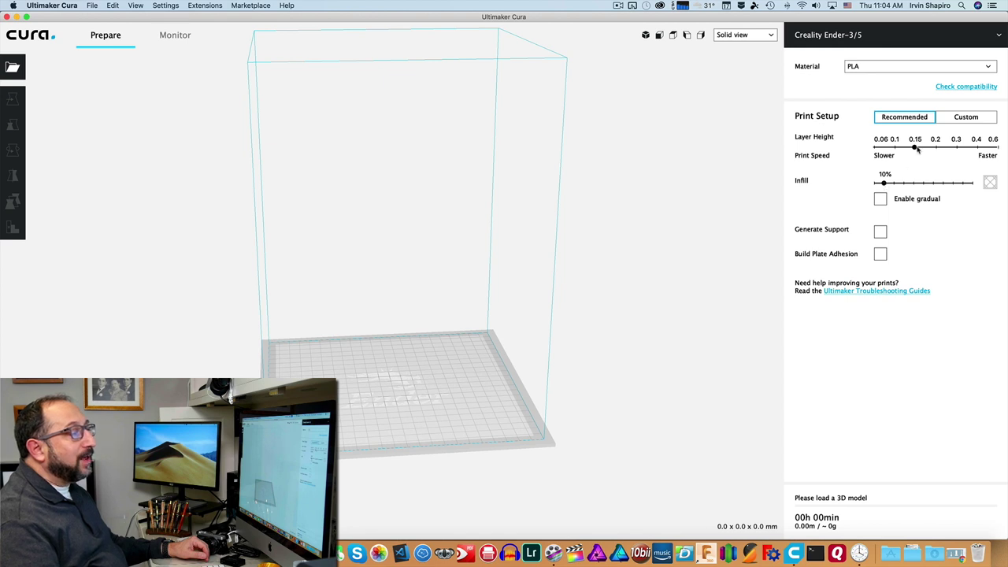
Raise the Layer Height slider from 0.15 mm to 0.2 mm
drag(916, 149, 936, 150)
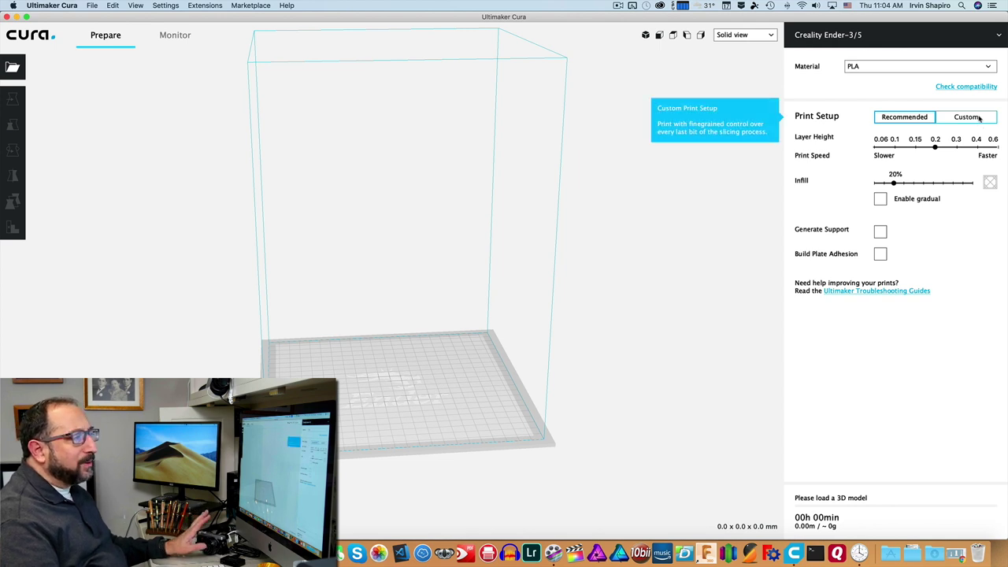
Expand the Speed settings in Custom print setup
click(979, 117)
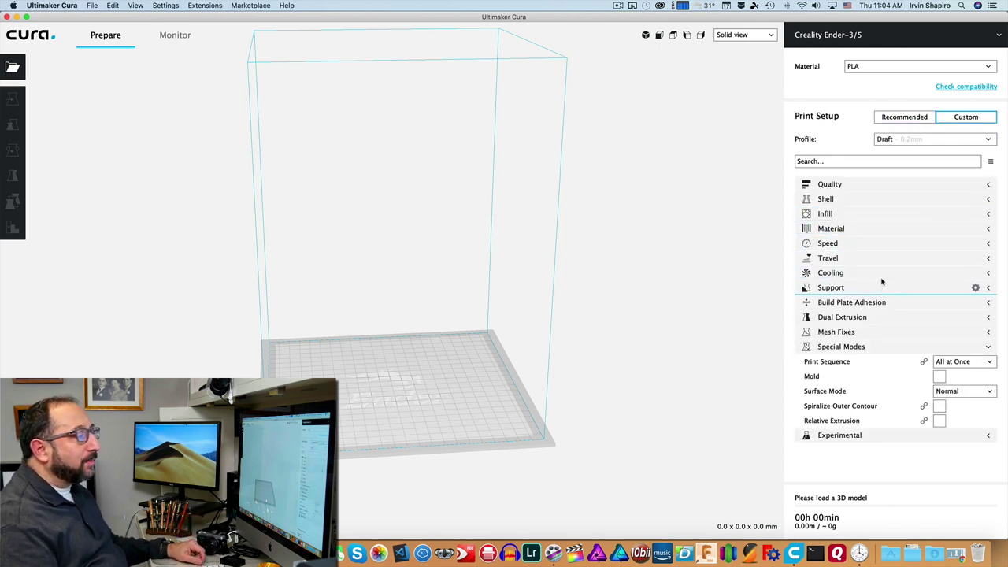
click(988, 243)
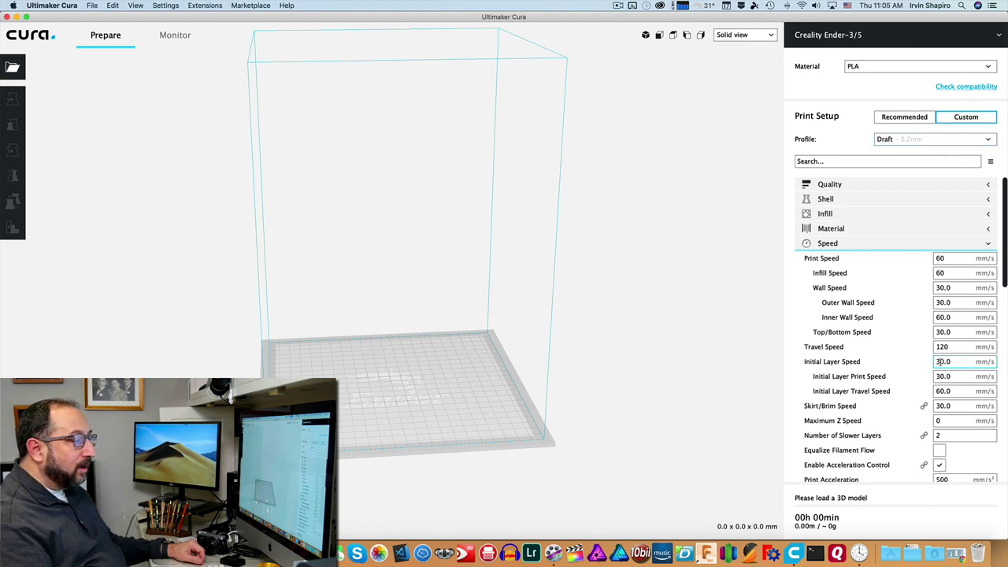
mouse_move(959, 303)
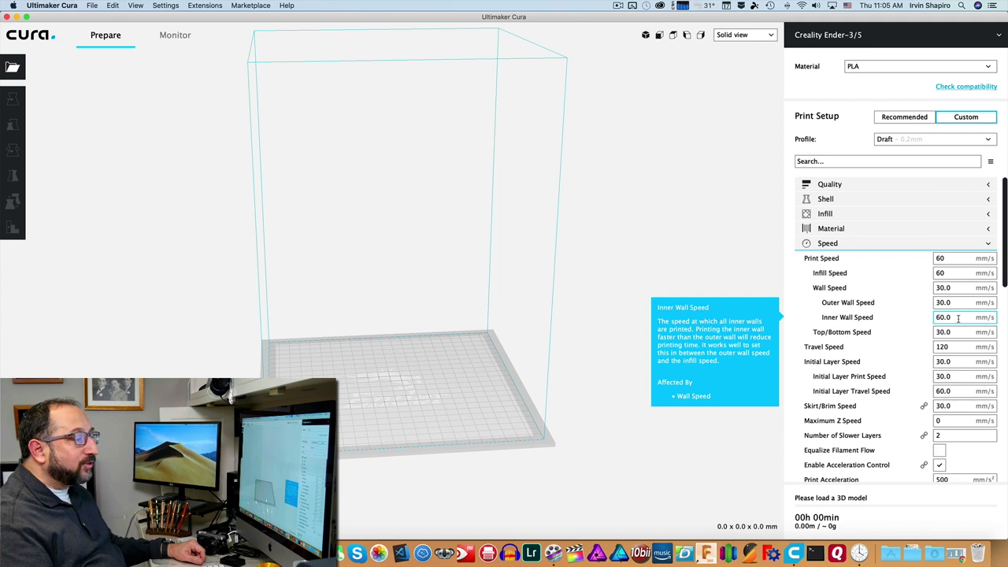
Switch the quality profile to Normal - 0.15mm
click(915, 141)
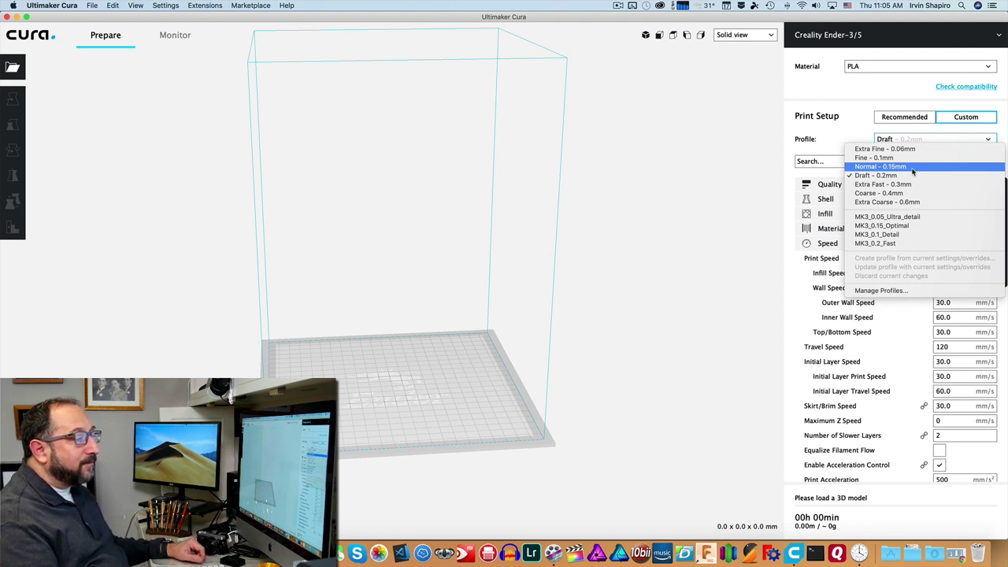
click(913, 169)
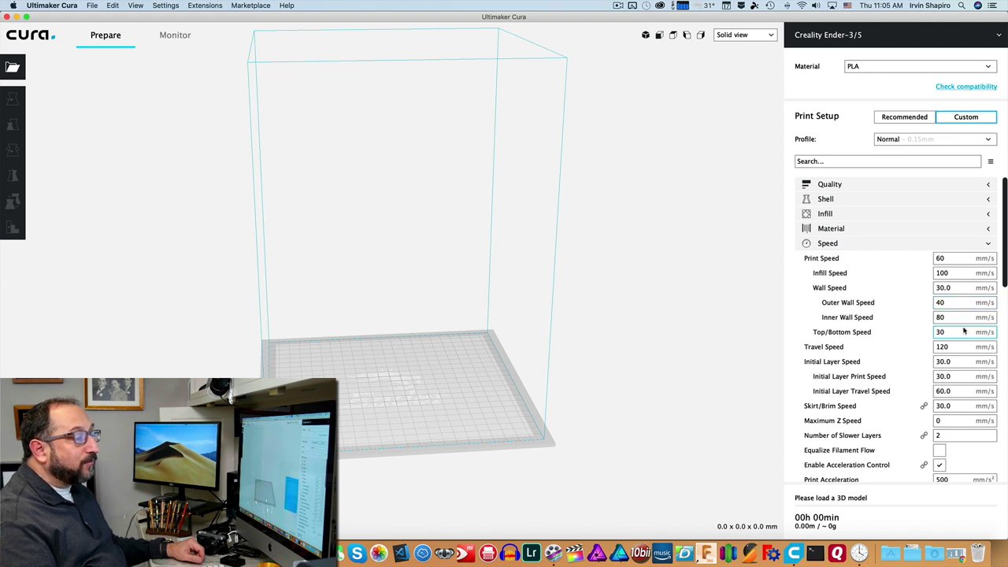
mouse_move(961, 323)
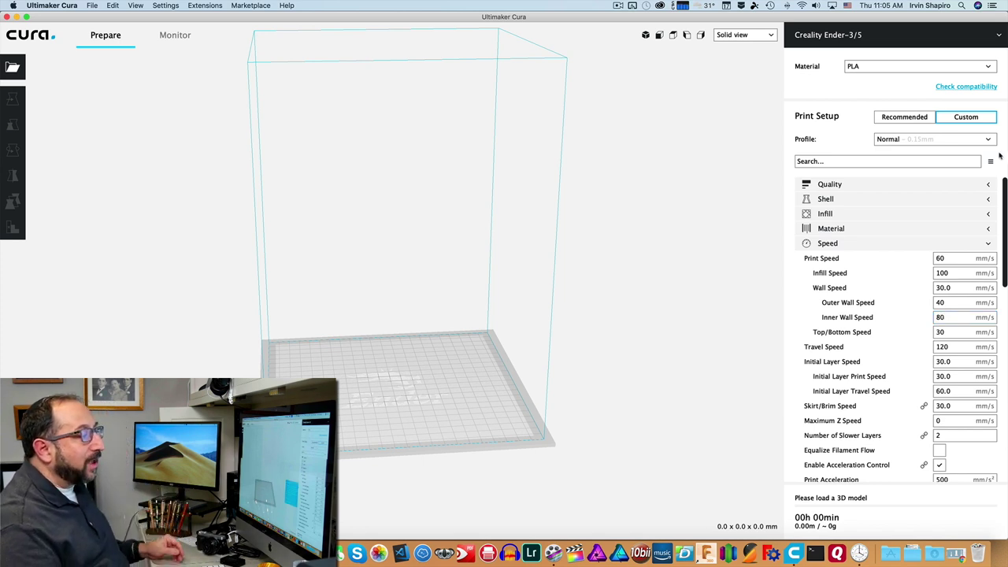
Switch the quality profile to Draft 0.2mm and return to Recommended settings
click(990, 247)
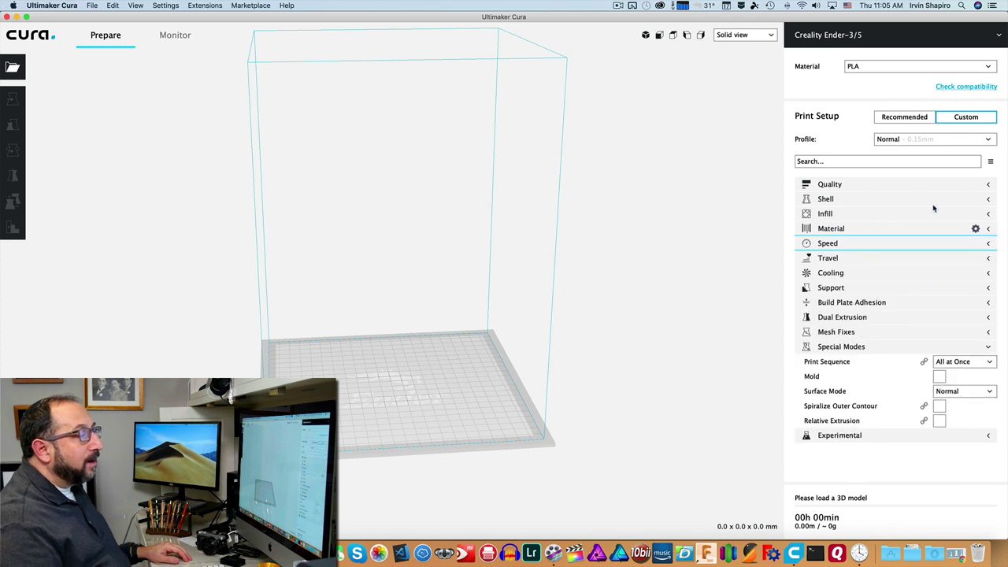
click(952, 140)
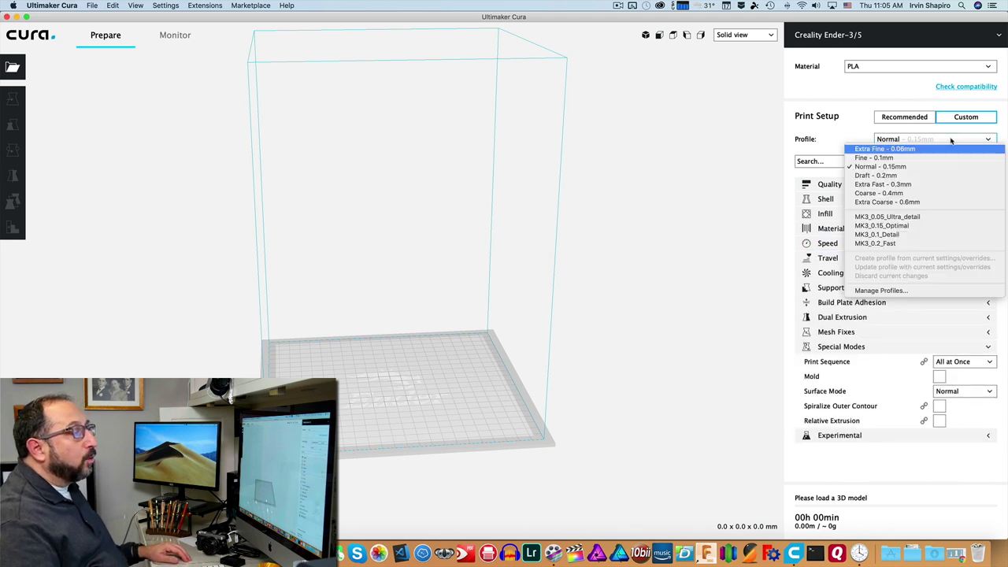
click(898, 174)
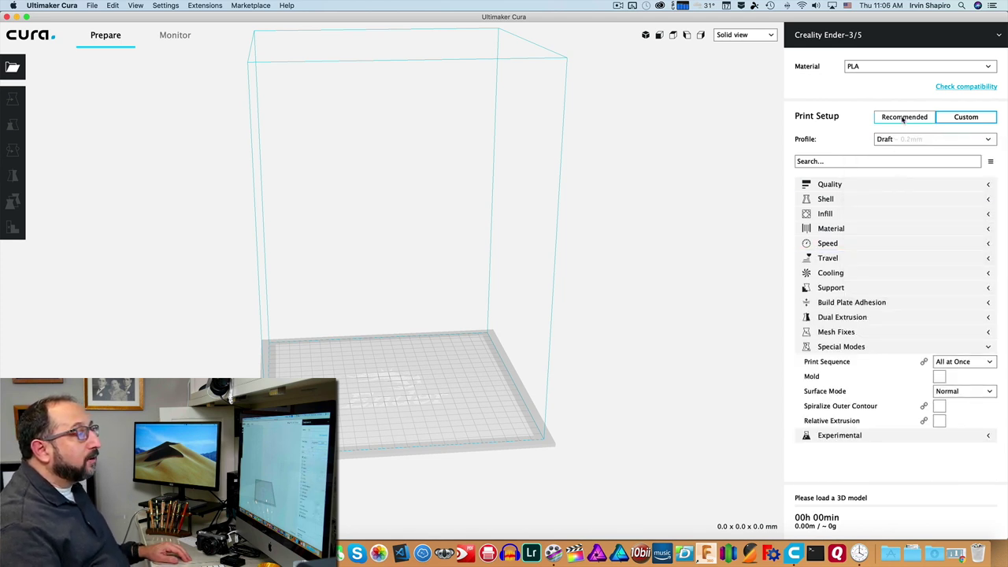
click(904, 118)
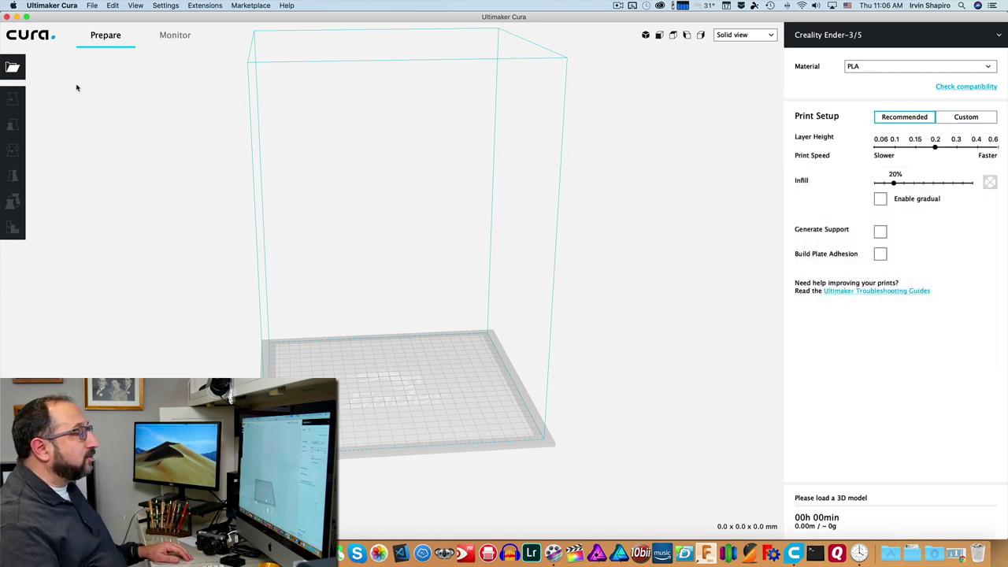
Load 'Vase for 3d Printing (1).stl' onto the build plate
click(13, 67)
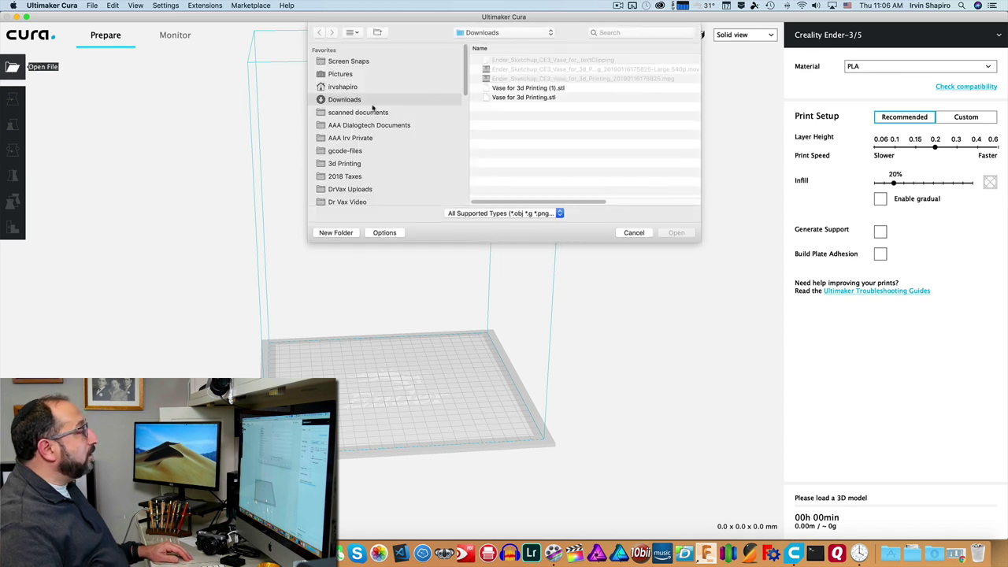
click(528, 88)
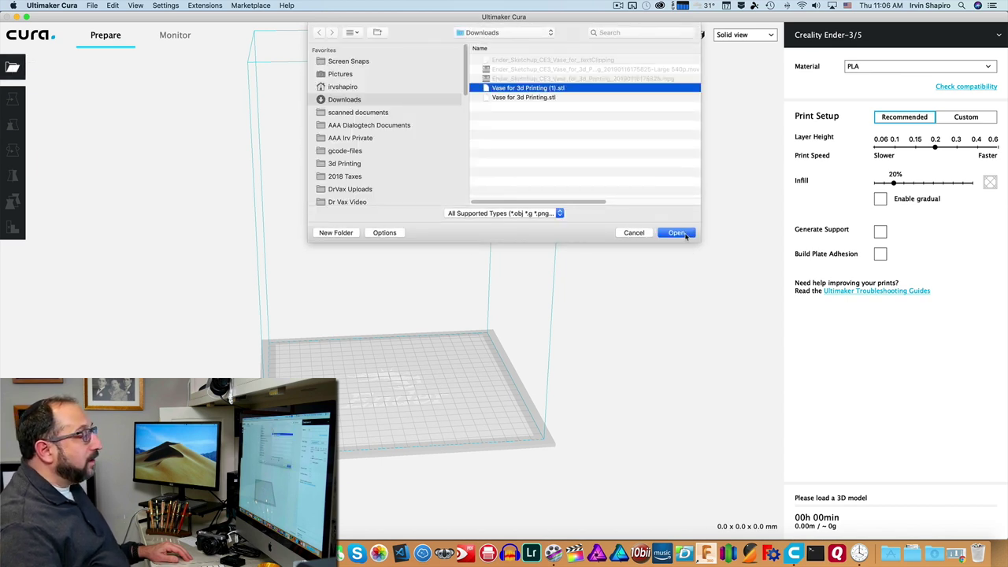
click(686, 235)
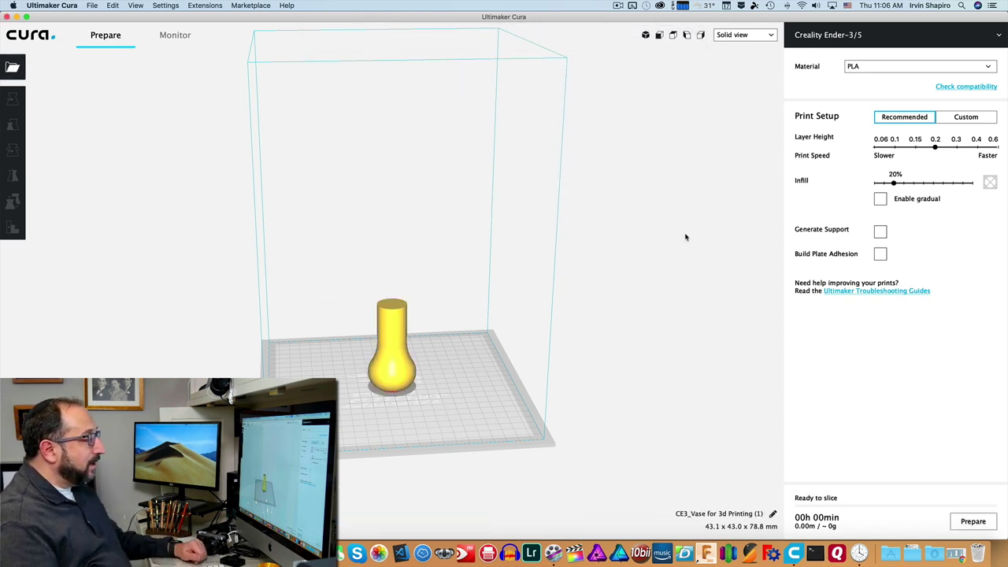
scroll(515, 368, up, 6)
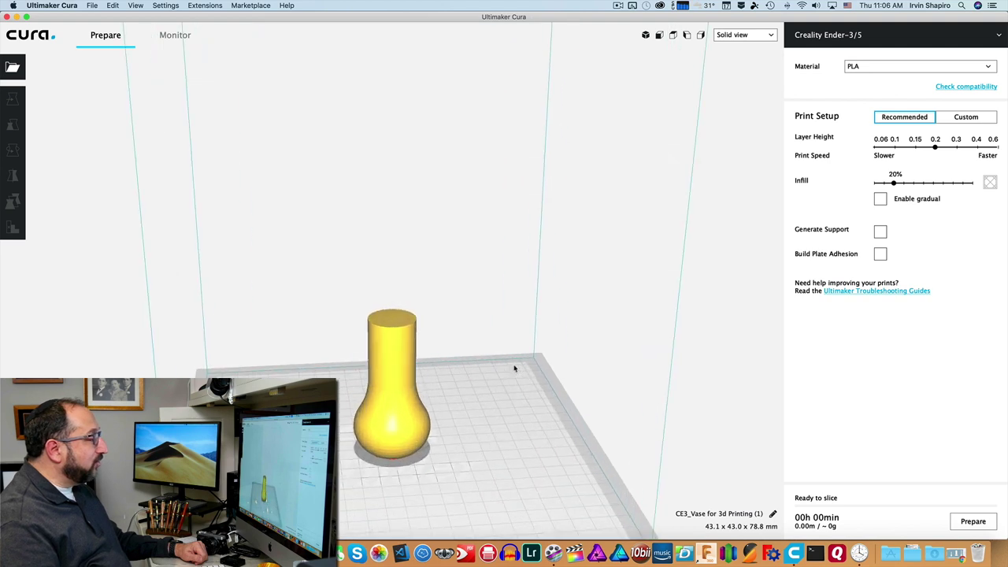
scroll(514, 369, down, 6)
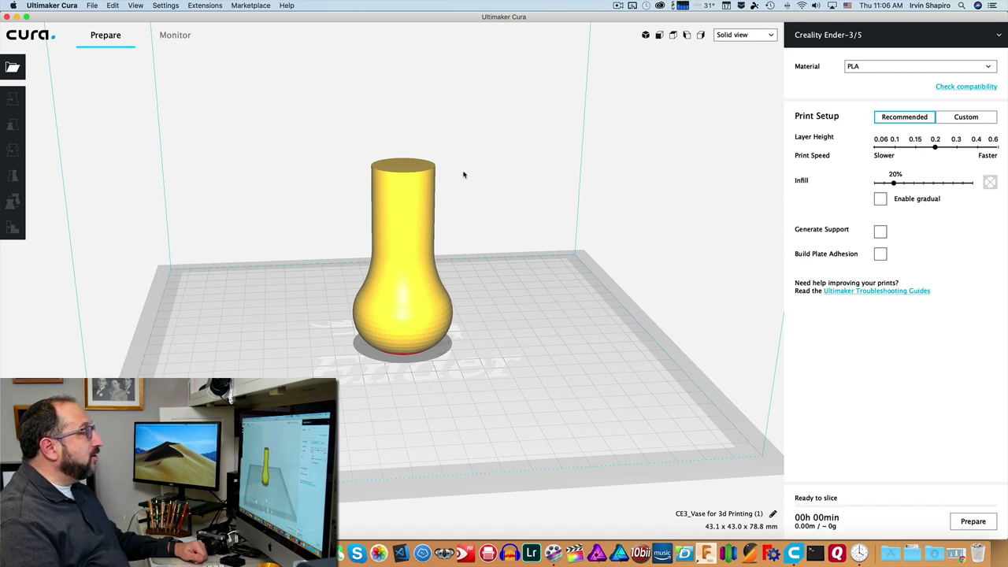
scroll(460, 197, up, 3)
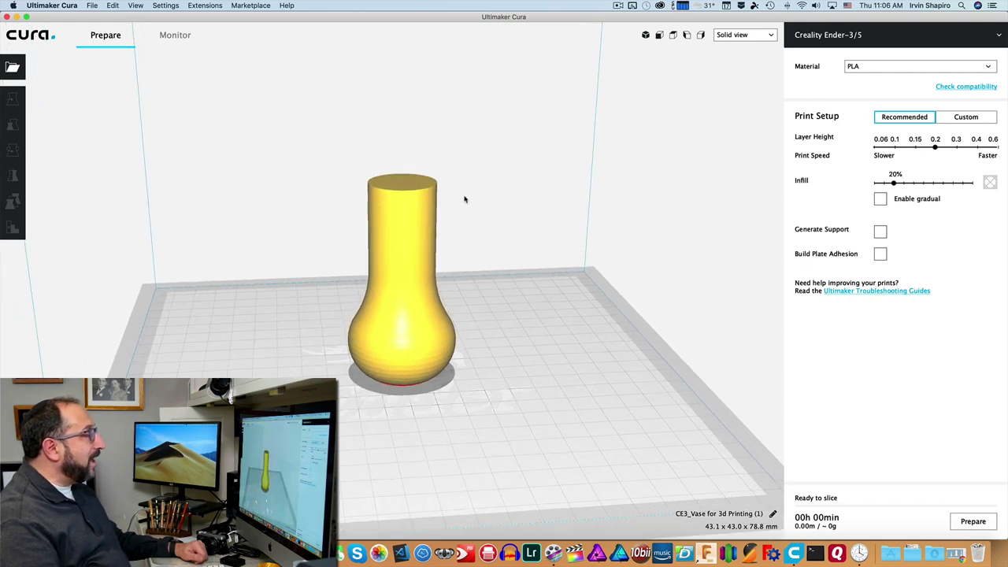
right_drag(470, 228, 504, 255)
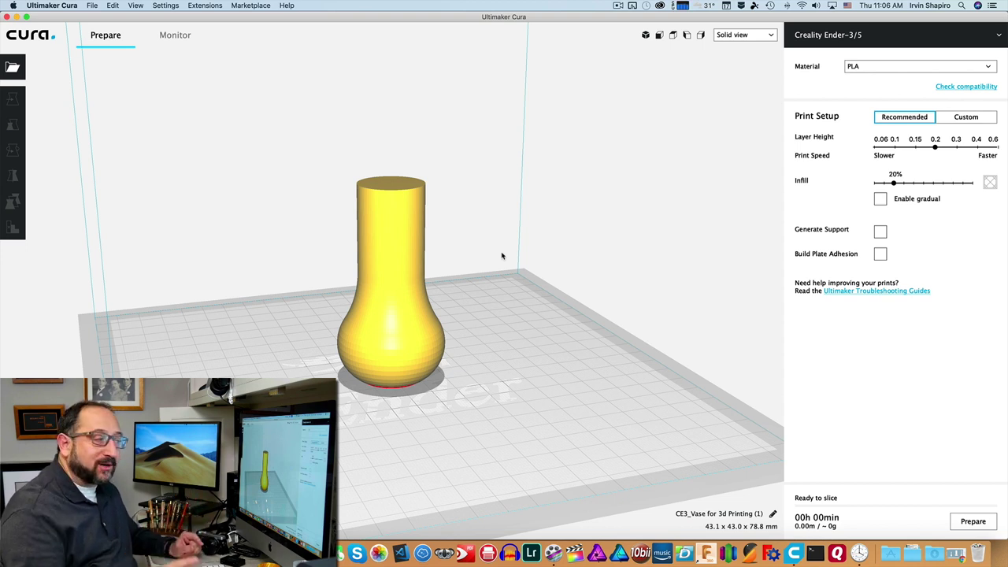
Slice the vase and scrub the Layer view down to the lower layers and back up
click(973, 520)
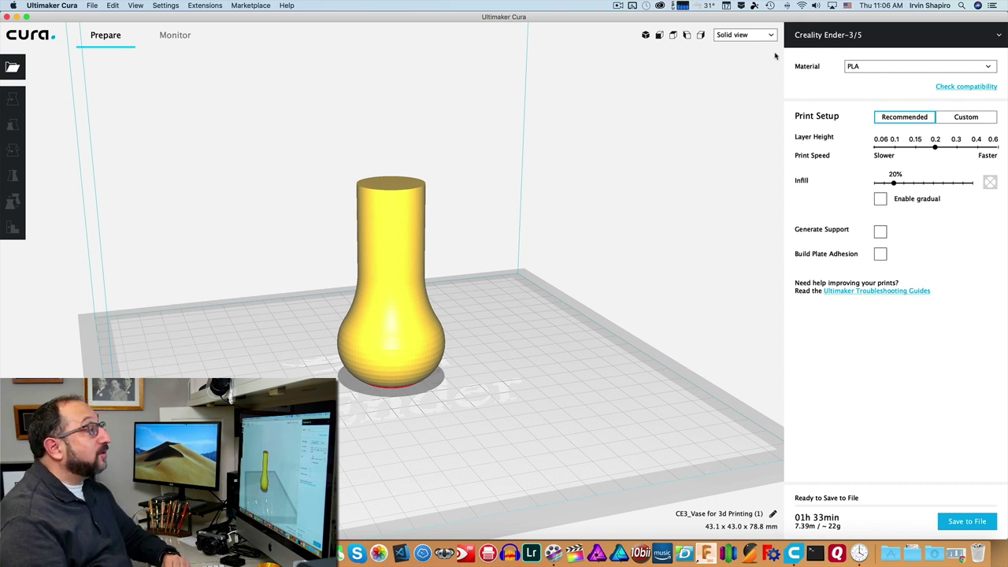
click(744, 35)
click(736, 62)
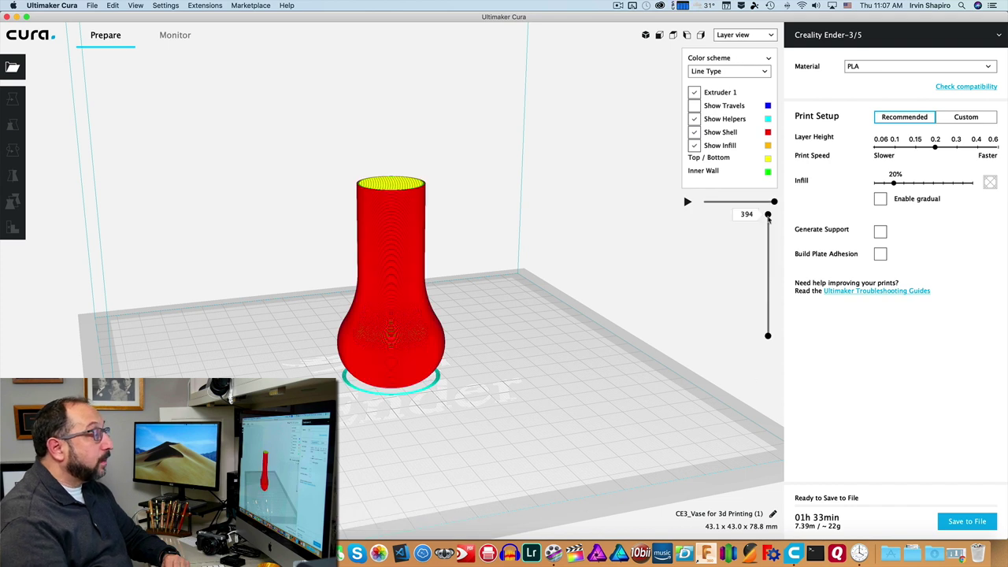
drag(768, 217, 778, 309)
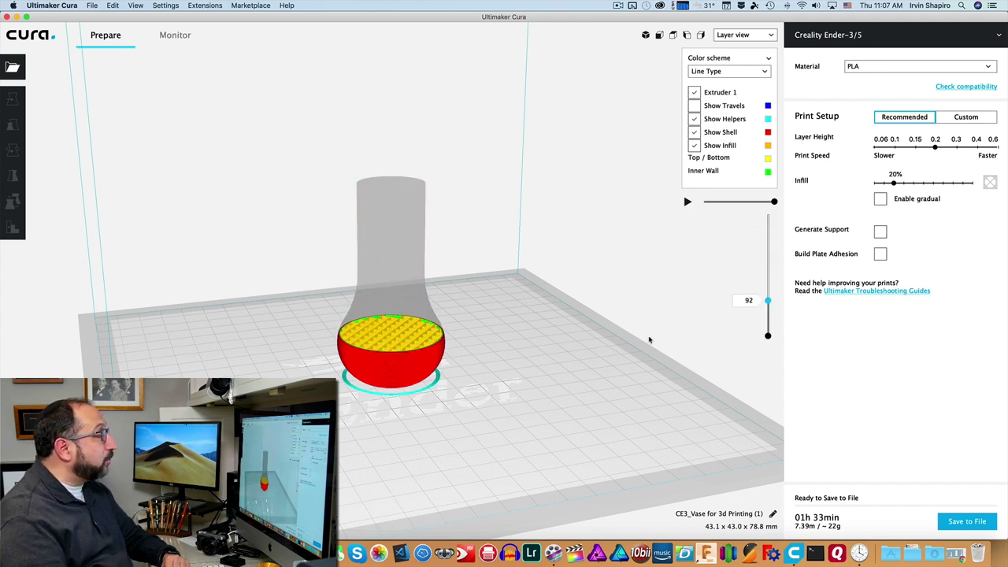
drag(767, 300, 769, 213)
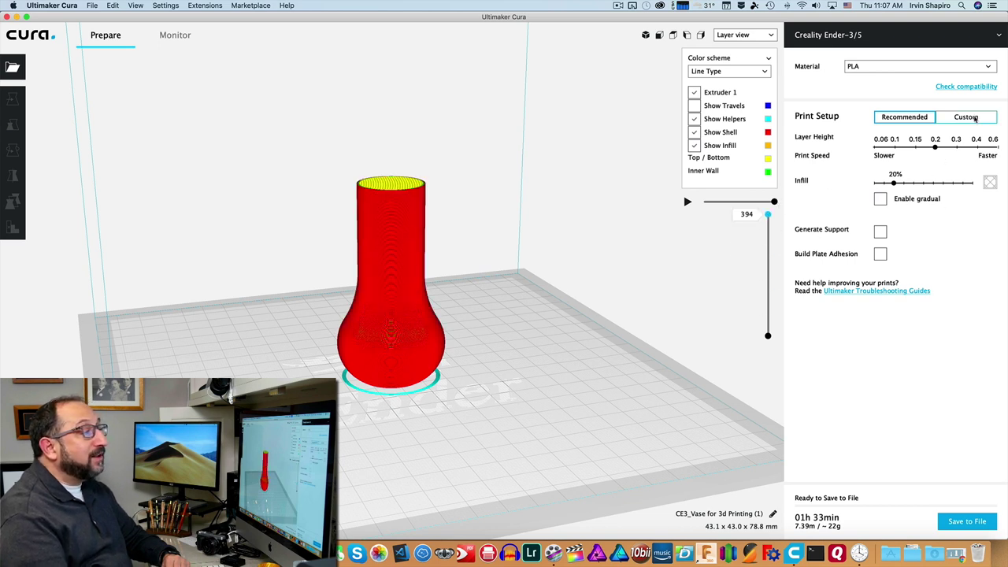
Tick Spiralize Outer Contour under Special Modes in the Custom settings
click(975, 117)
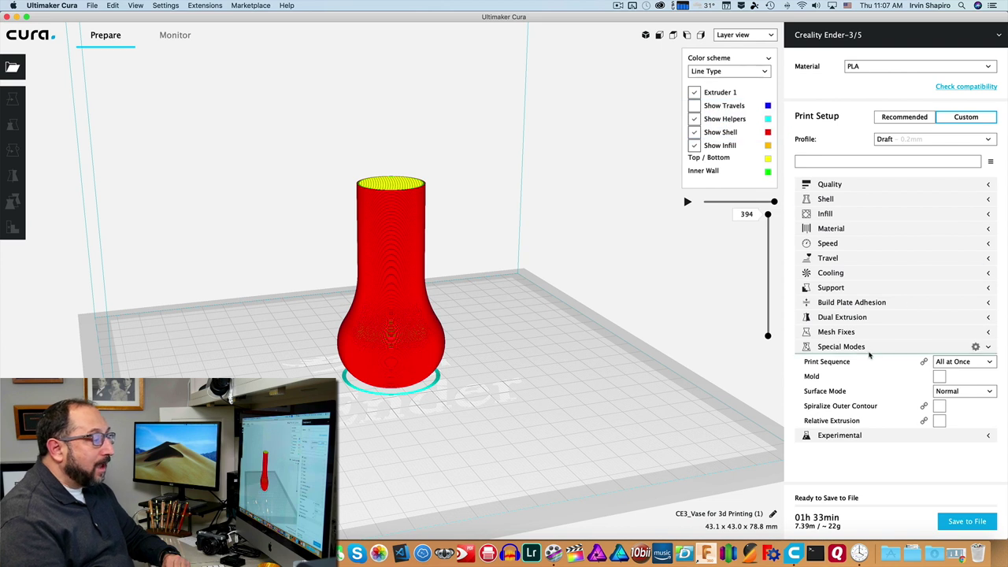
click(989, 348)
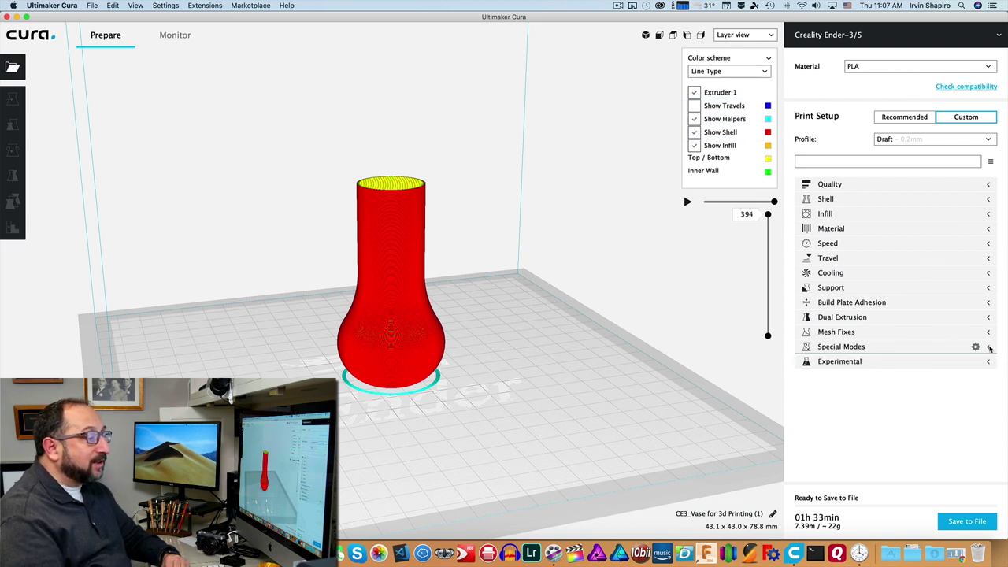
click(989, 348)
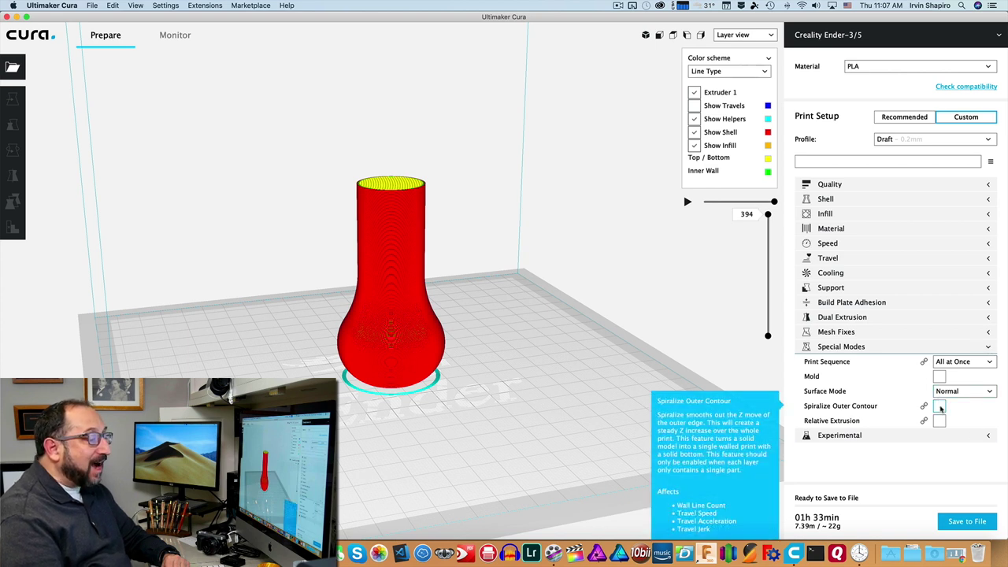
click(939, 407)
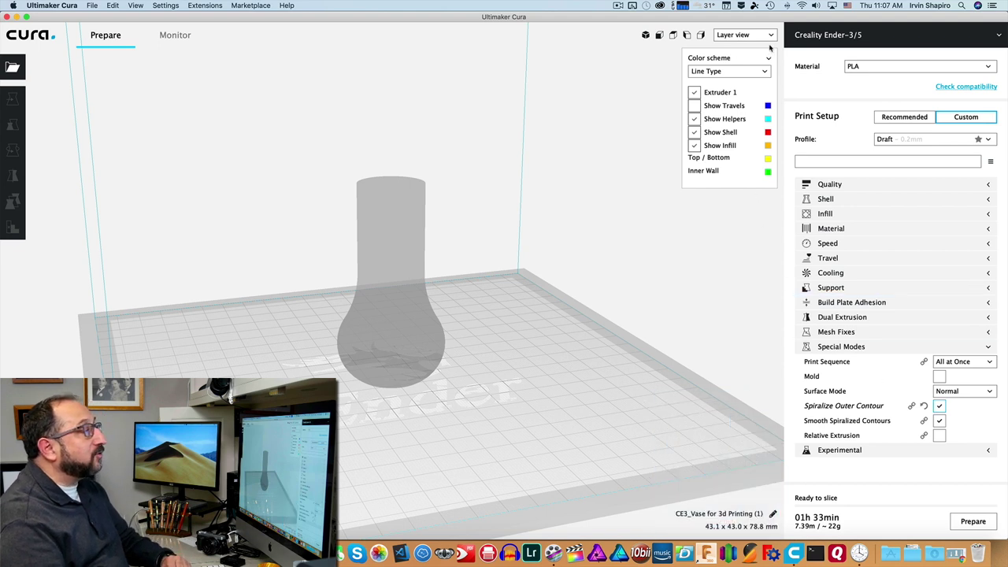
Re-slice in spiral mode, then inspect the layers from above and scrub along a layer's path
click(971, 522)
click(972, 522)
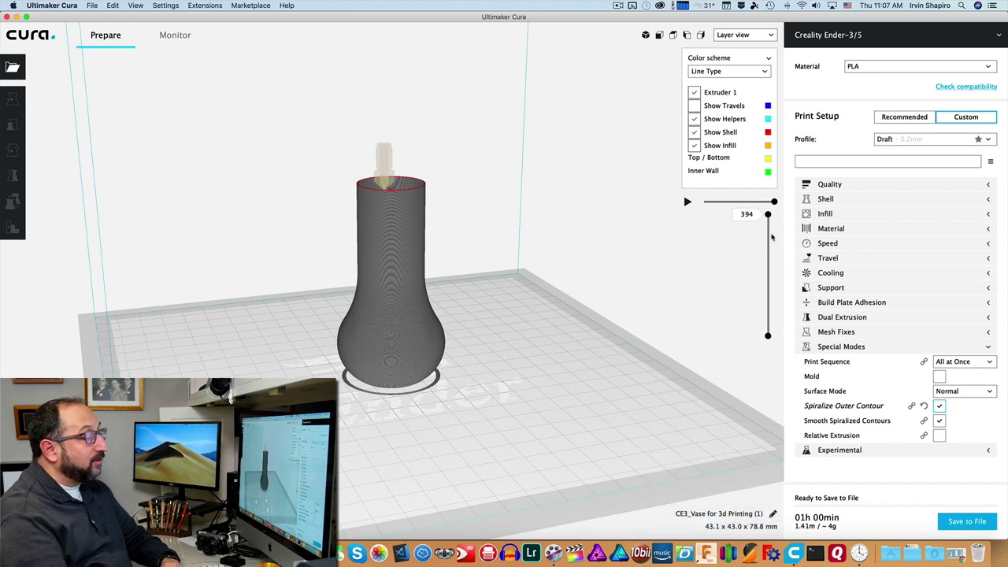
drag(770, 219, 768, 290)
right_drag(638, 275, 637, 344)
drag(769, 289, 771, 213)
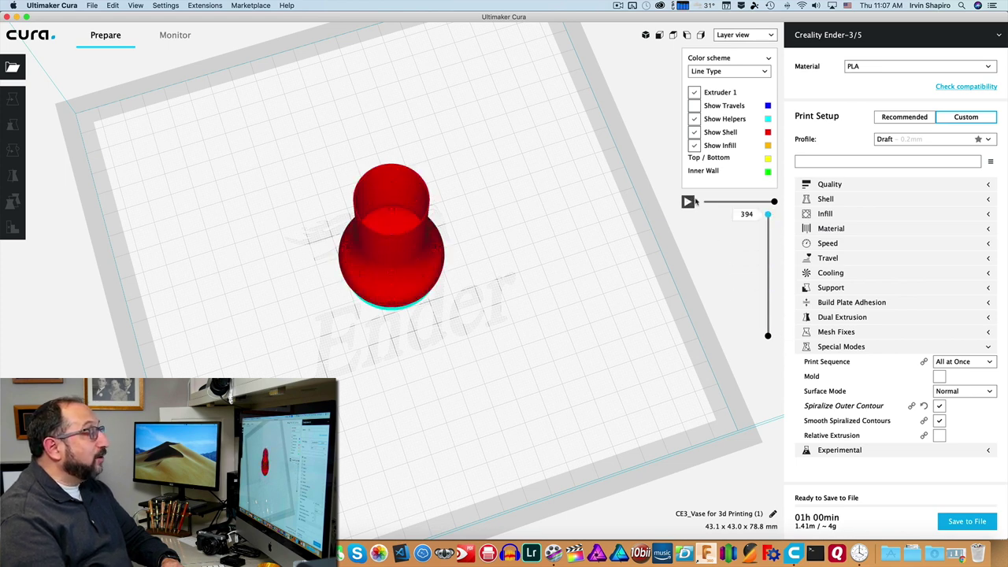
click(775, 203)
mouse_move(775, 203)
mouse_down()
mouse_move(691, 198)
mouse_move(783, 196)
mouse_up()
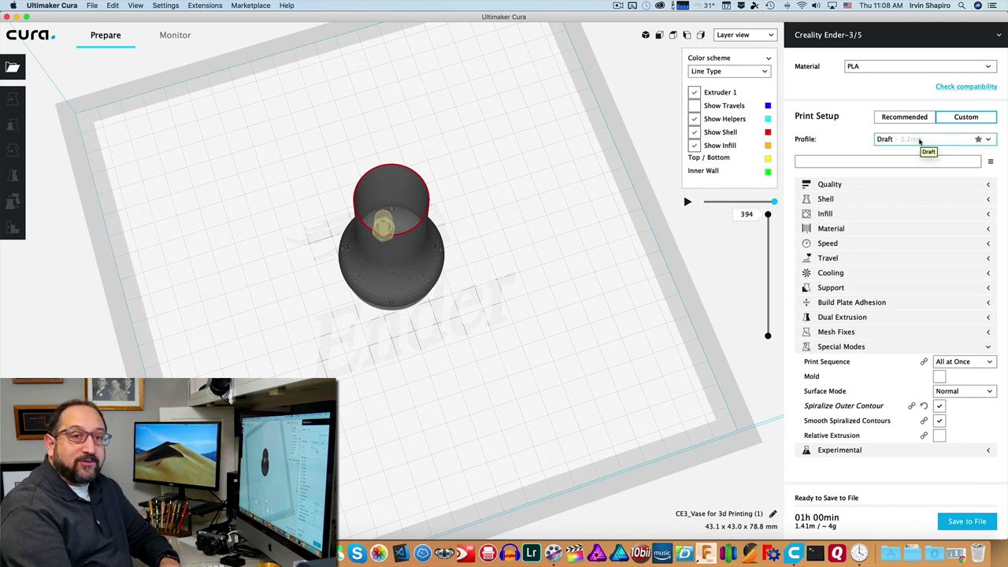
Expand Speed settings to check the 30 mm/s outer and 60 mm/s inner wall speeds
click(986, 246)
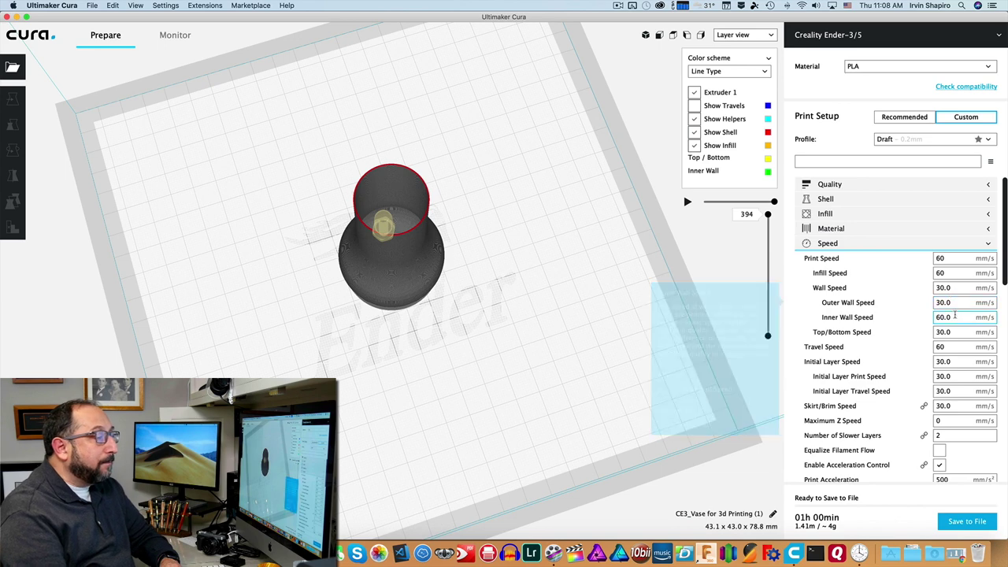
mouse_move(956, 316)
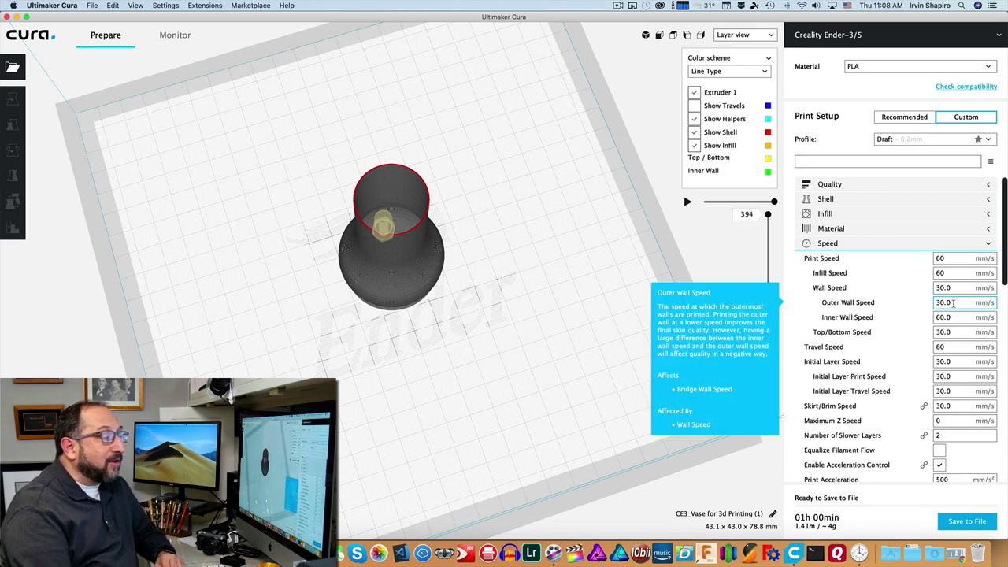